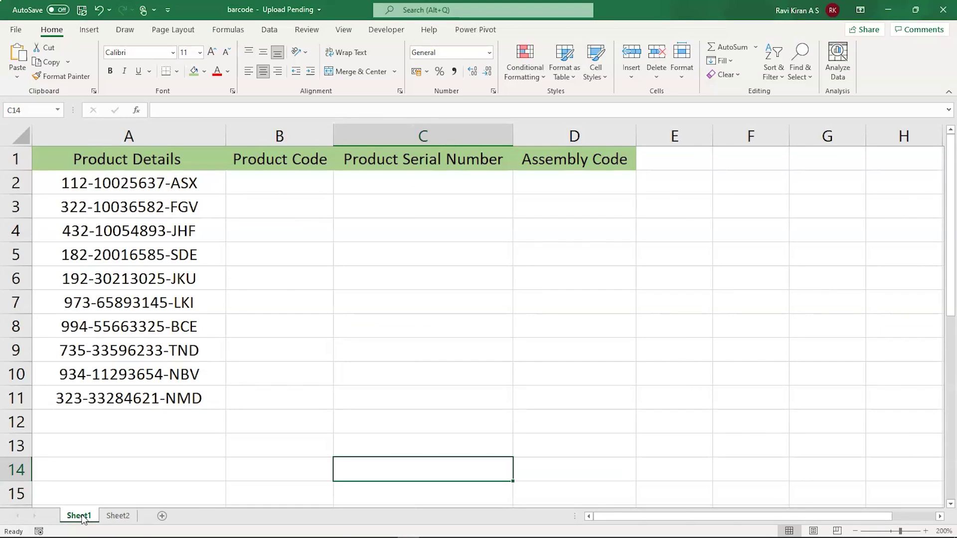
left_click(136, 134)
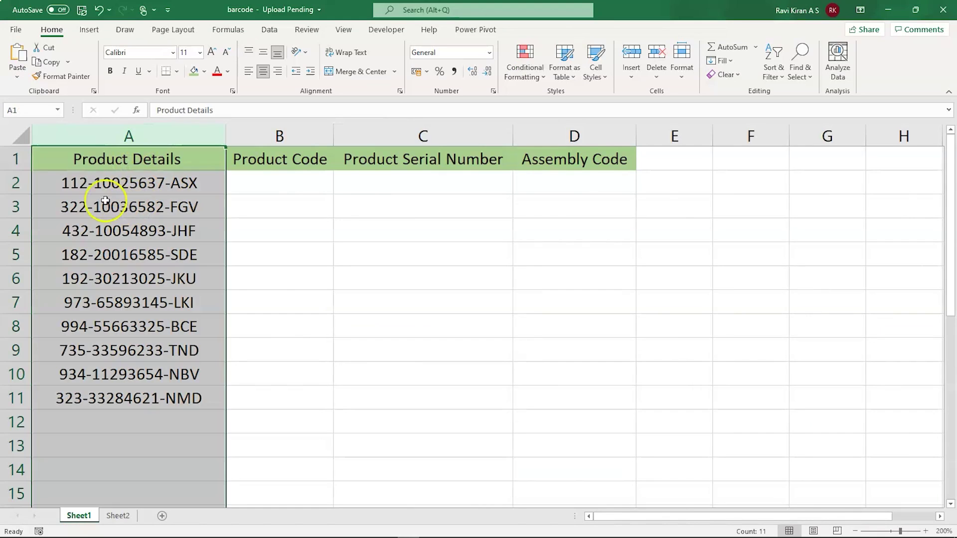
left_click(188, 254)
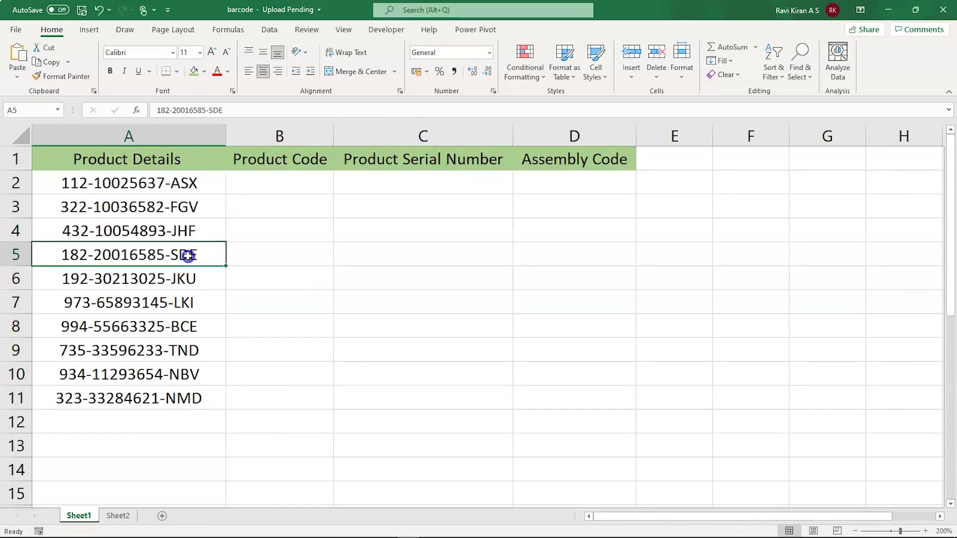
double_click(76, 184)
double_click(76, 184)
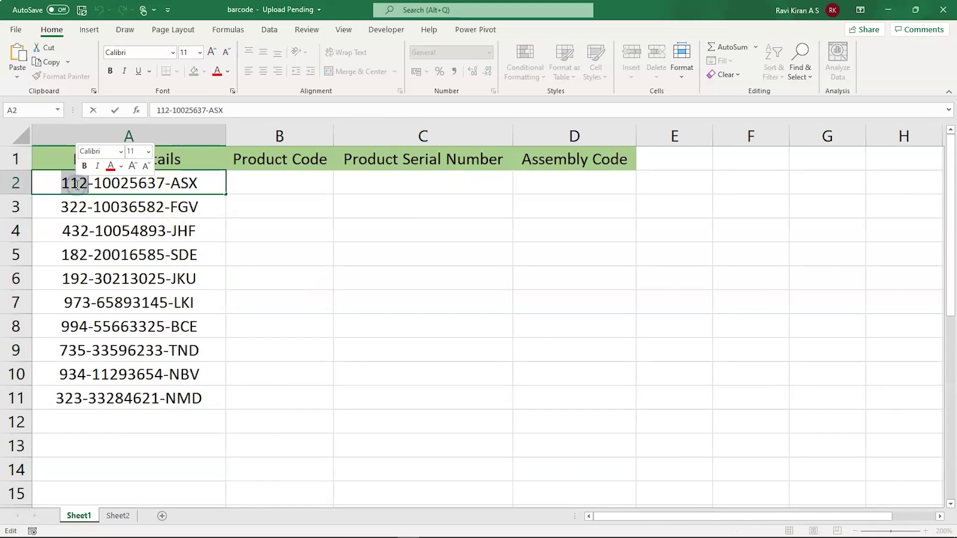
double_click(122, 182)
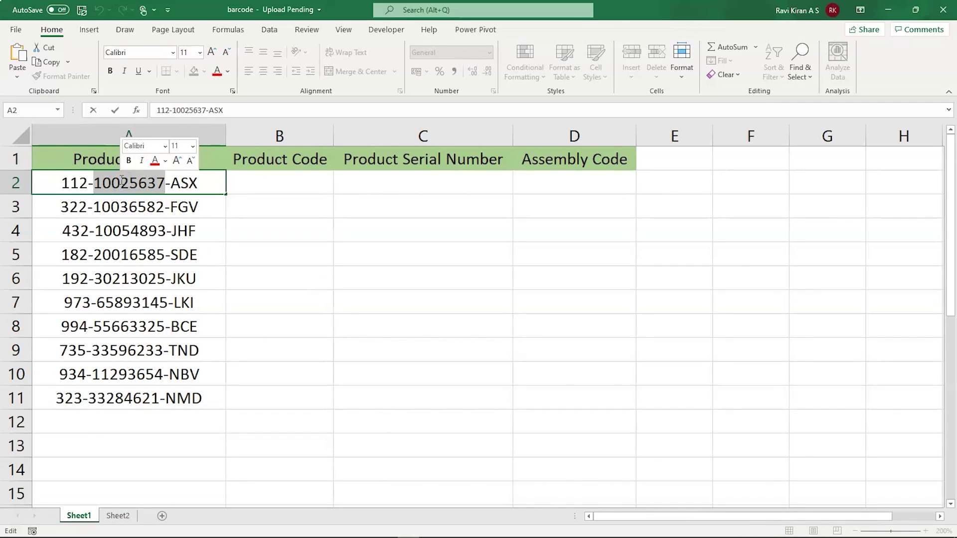
left_click(183, 184)
double_click(183, 184)
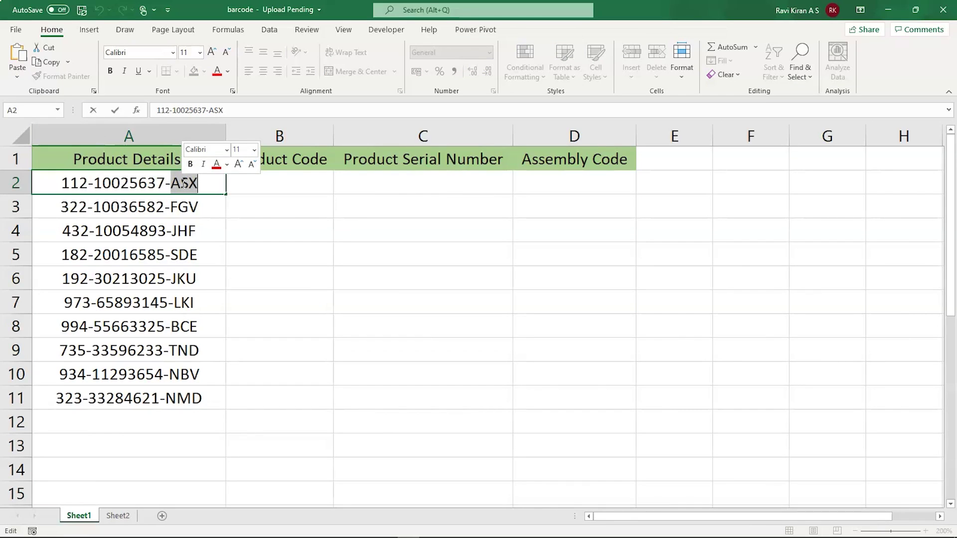
left_click(281, 187)
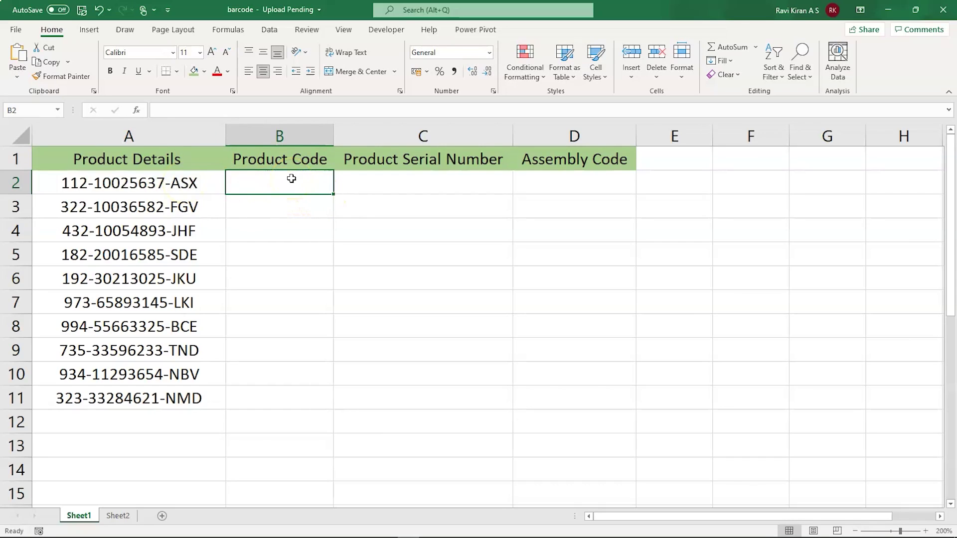
left_click(411, 186)
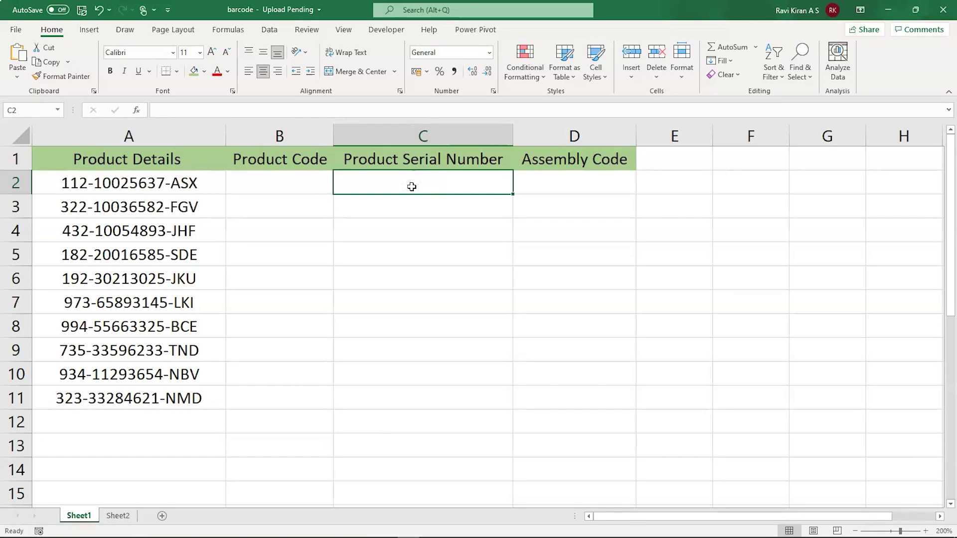
left_click(564, 188)
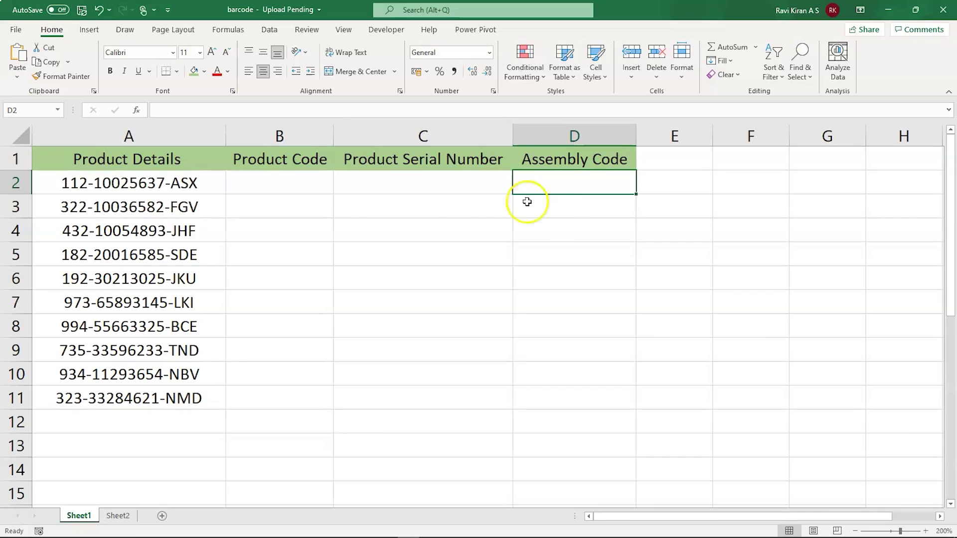
double_click(279, 185)
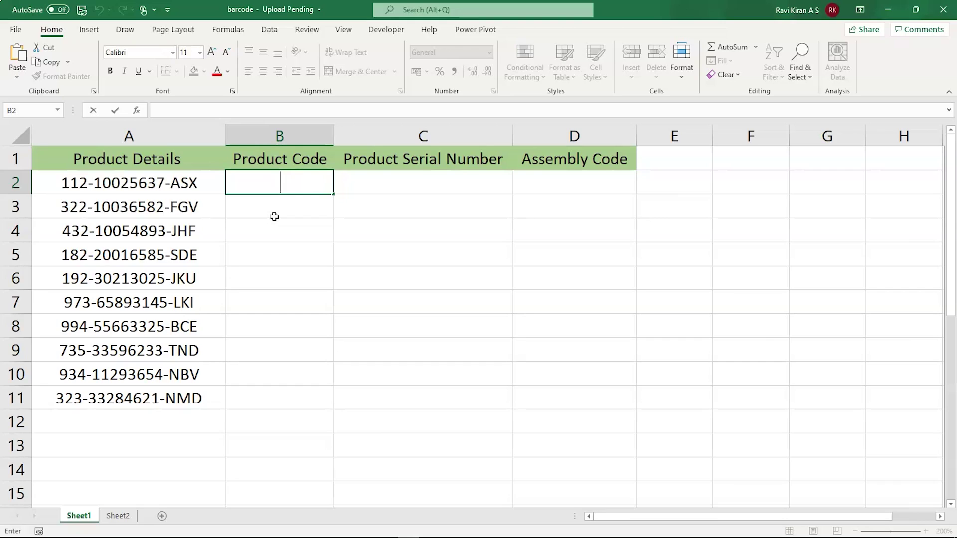
- Enter examples 112 and 322 in B2:B3, then Flash Fill the remaining Product Codes down to 323
type("112")
left_click(277, 209)
type("322")
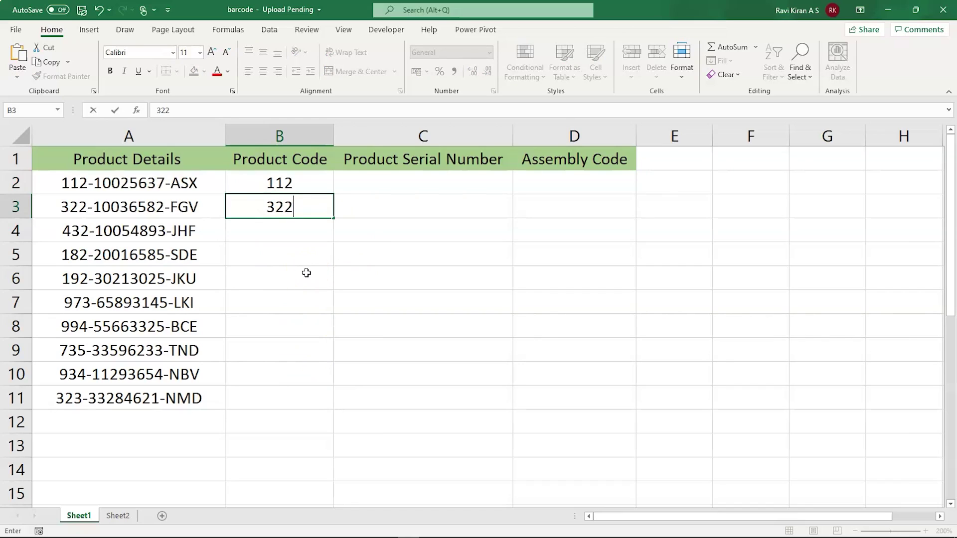
left_click(297, 234)
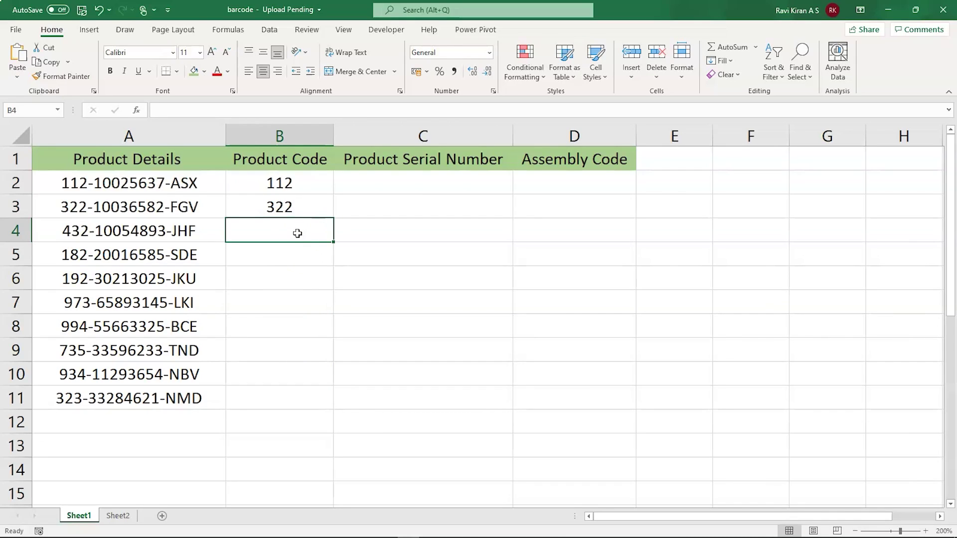
key("ctrl+e")
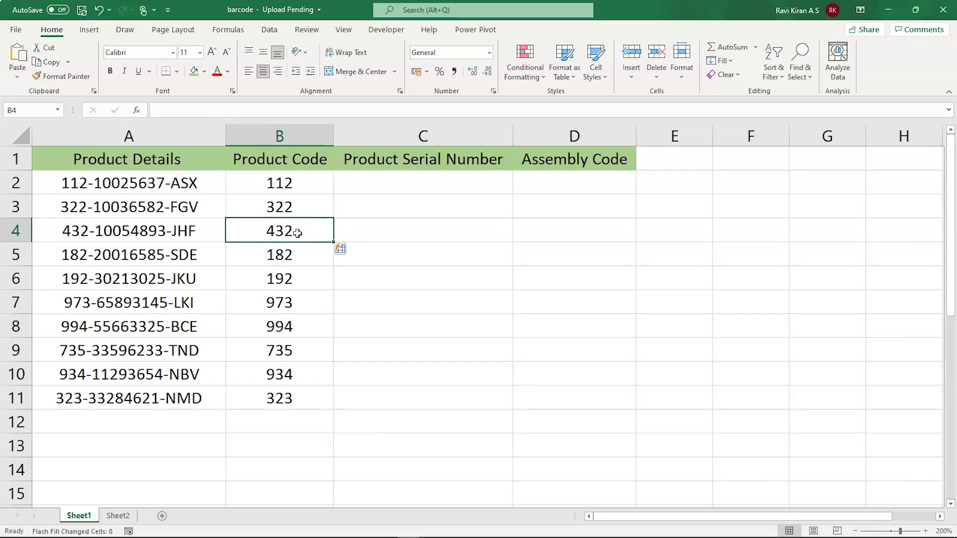
left_click(391, 184)
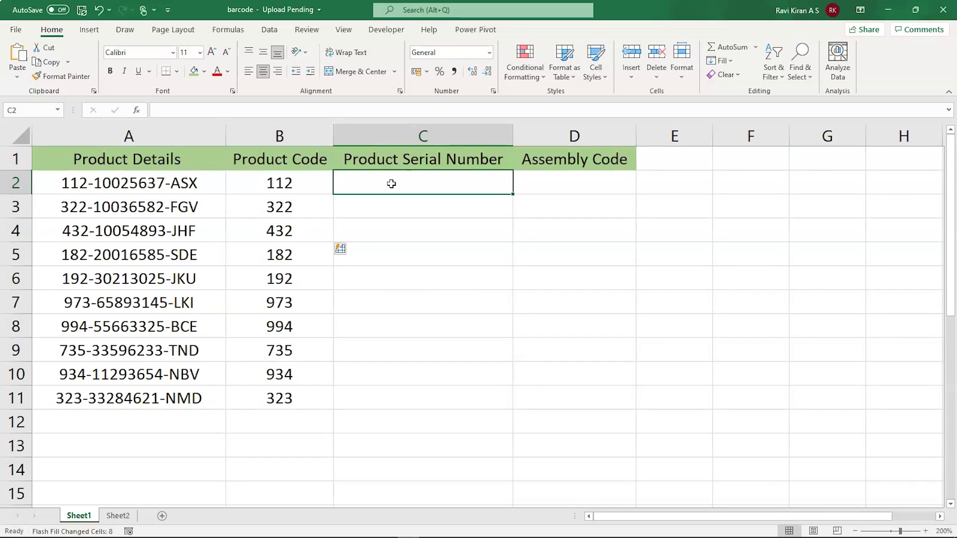
- Enter serials 10025637 and 10036582 in C2:C3, then Flash Fill the rest through 33284621
left_click(392, 184)
type("1002")
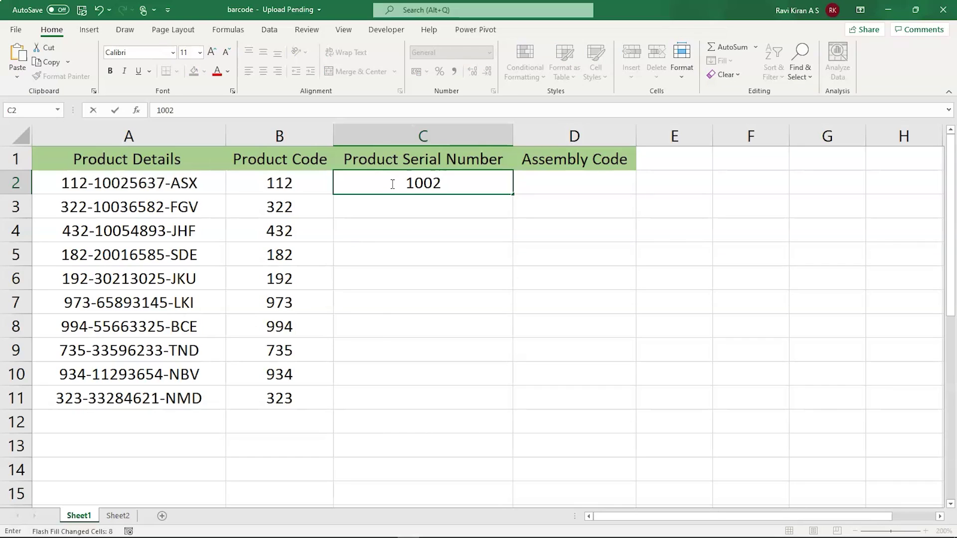
type("5637")
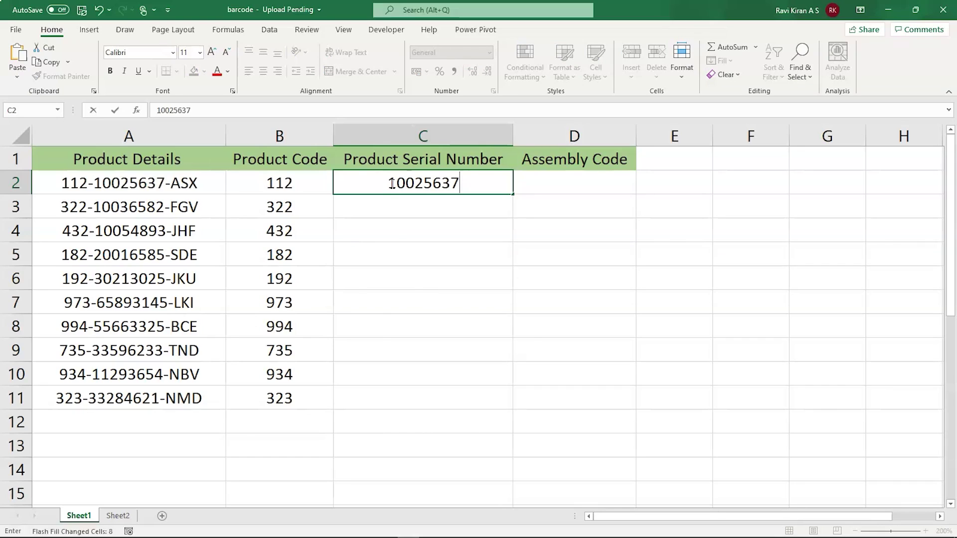
left_click(411, 206)
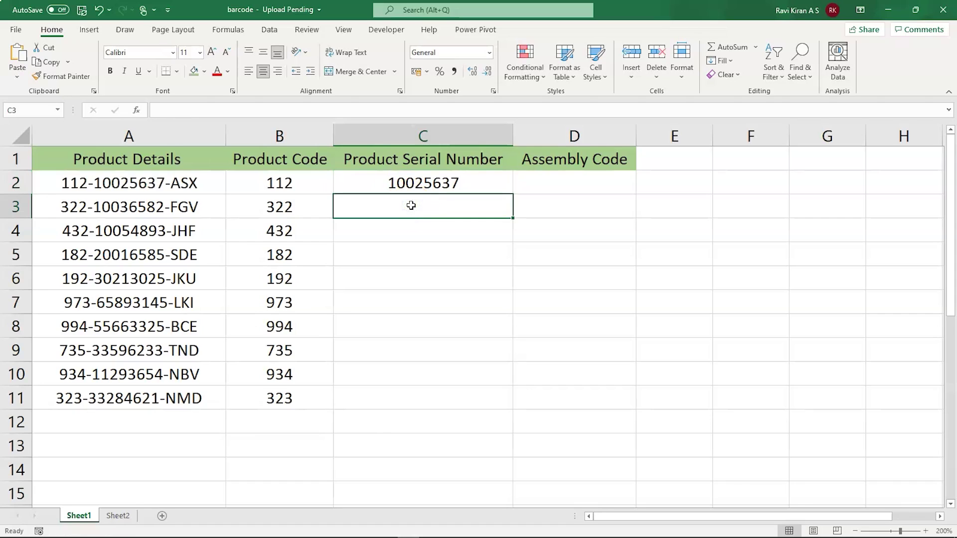
type("1003")
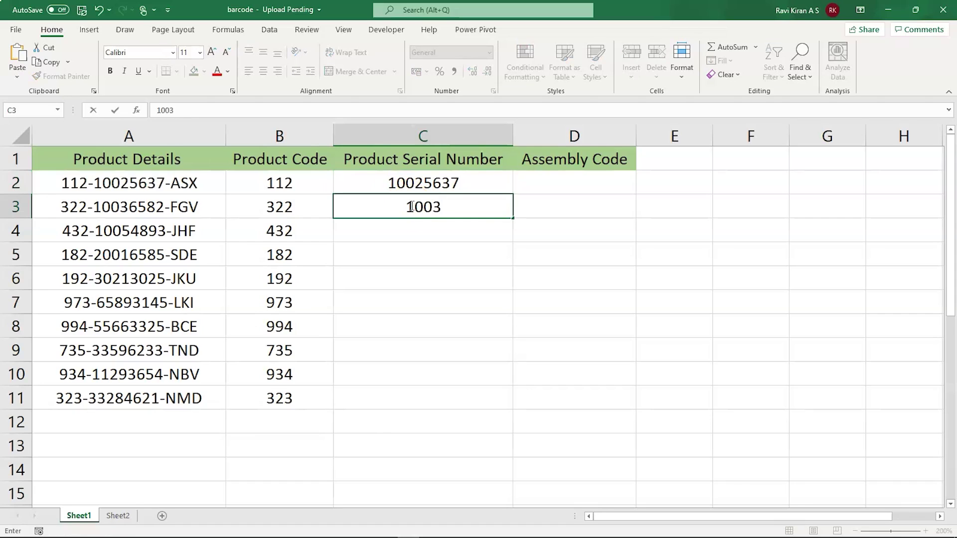
type("6582")
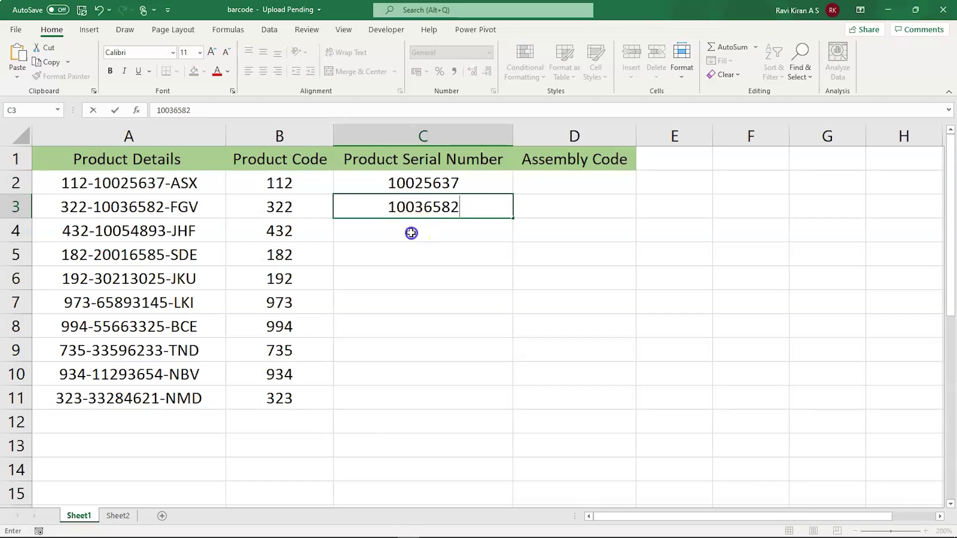
left_click(411, 233)
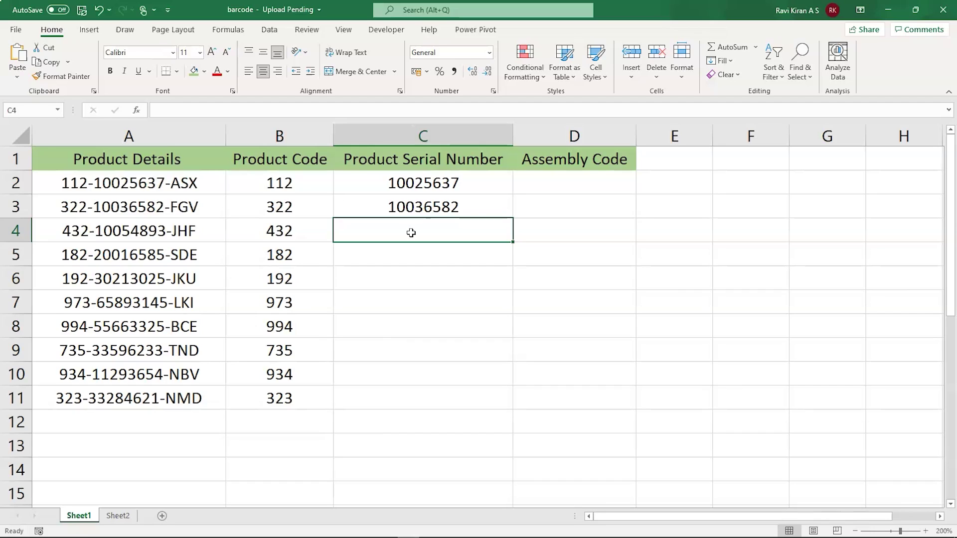
key("ctrl+e")
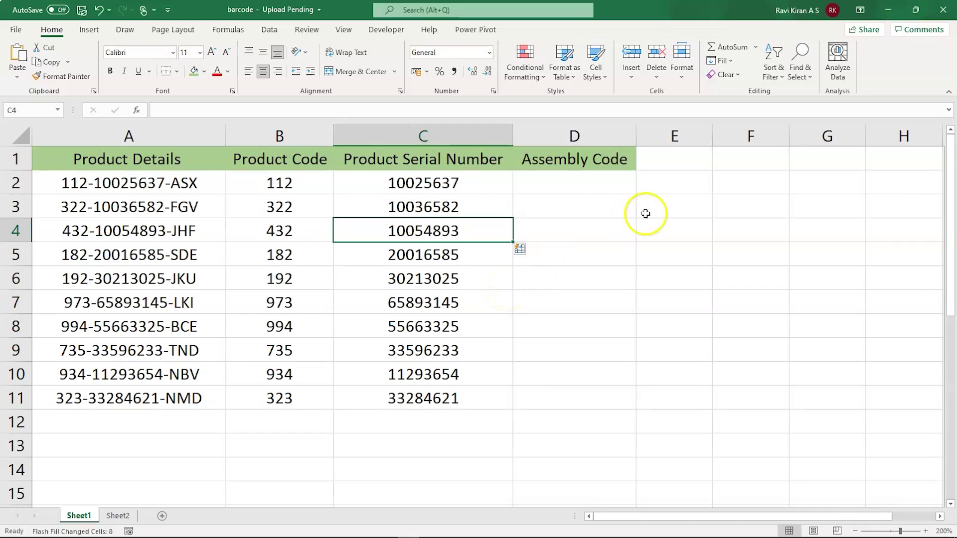
left_click(561, 189)
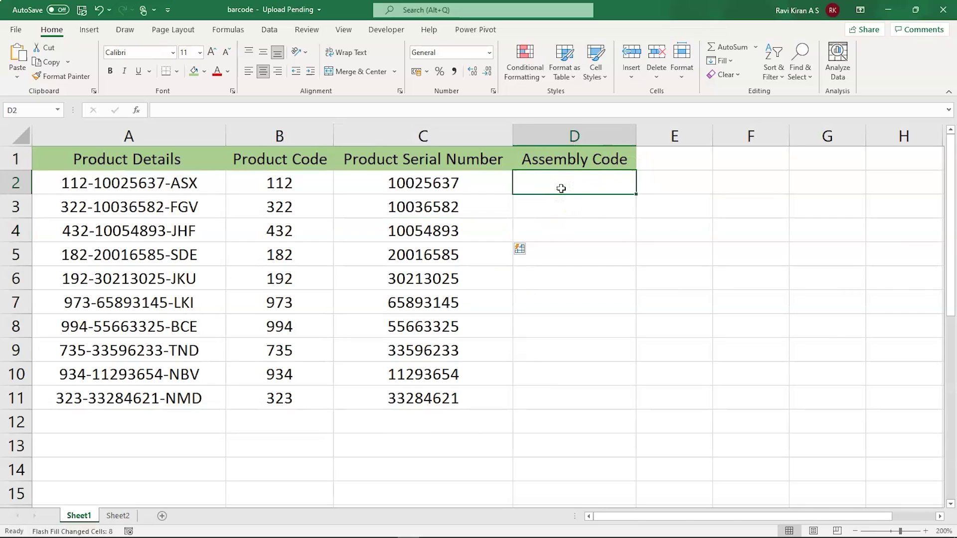
- Enter ASX and FGV in D2:D3, then Flash Fill the remaining Assembly Codes through NMD
type("ASX")
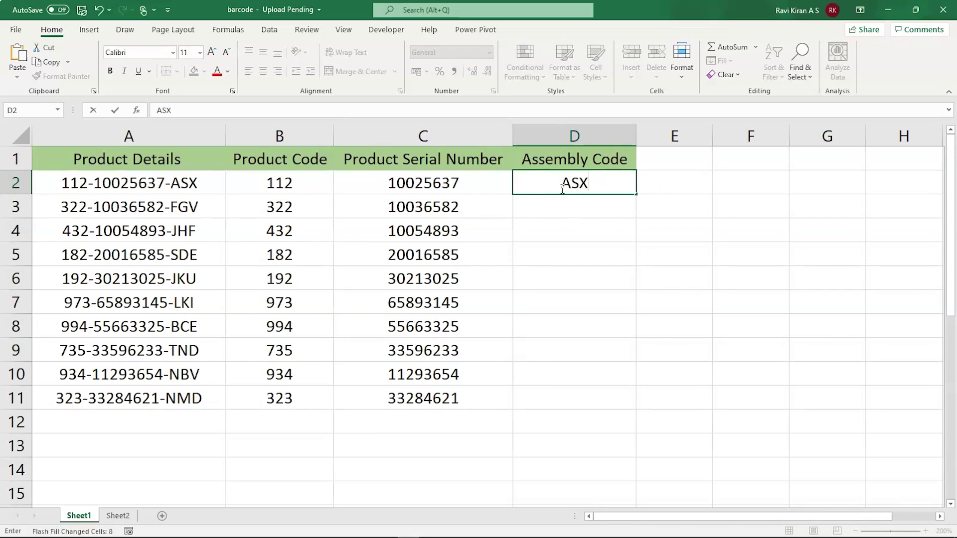
left_click(563, 208)
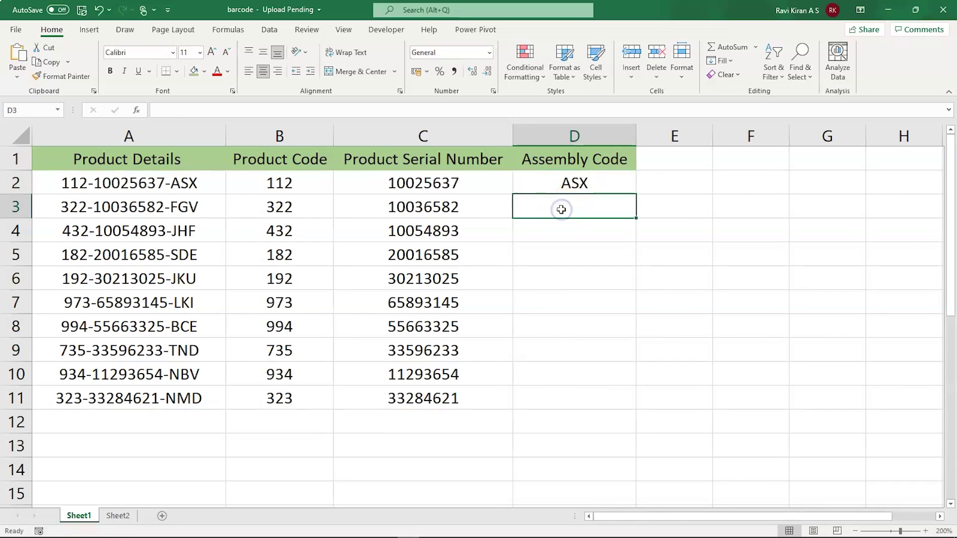
type("FGV")
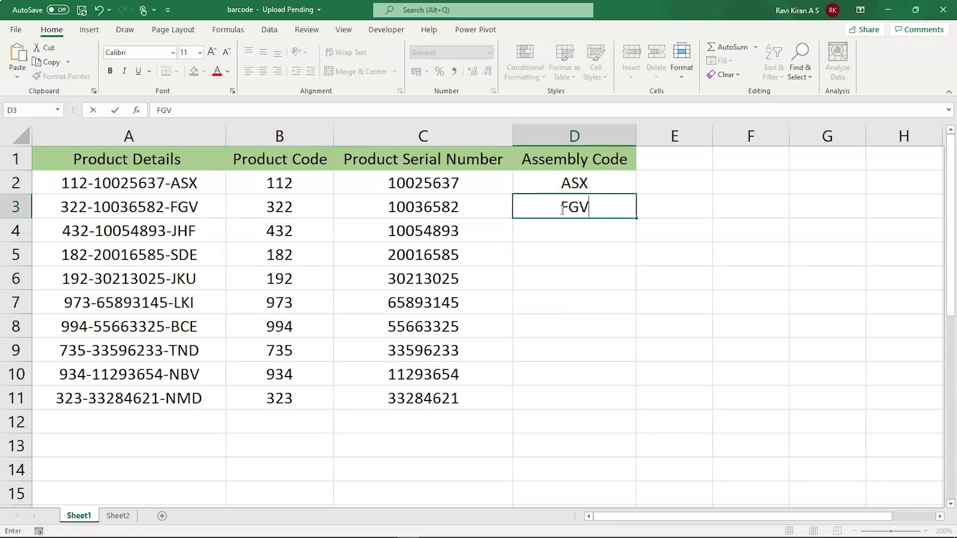
left_click(570, 241)
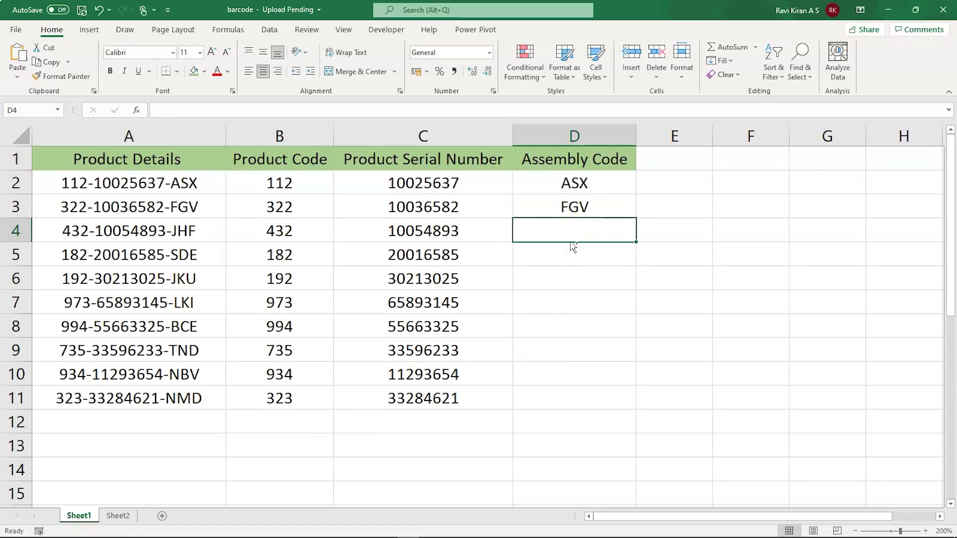
key("ctrl+e")
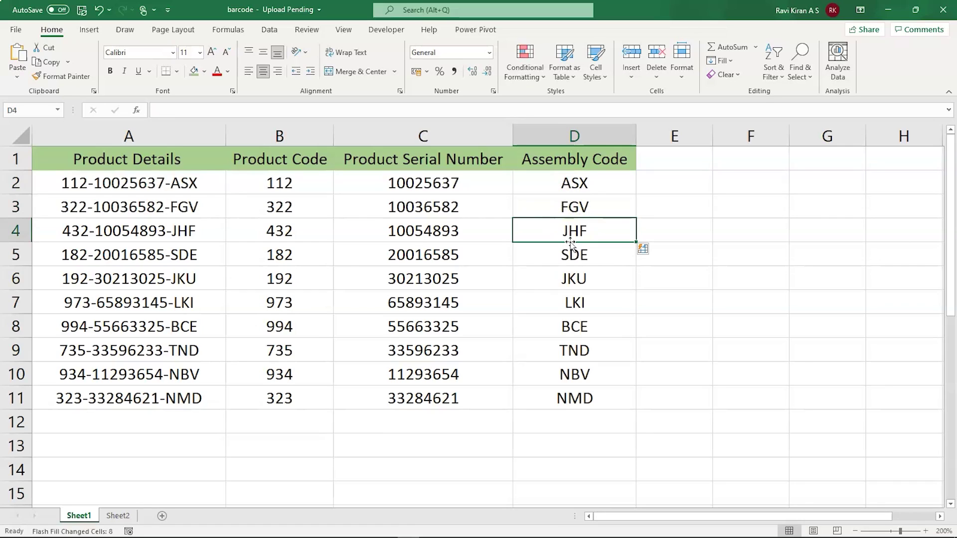
left_click(605, 399)
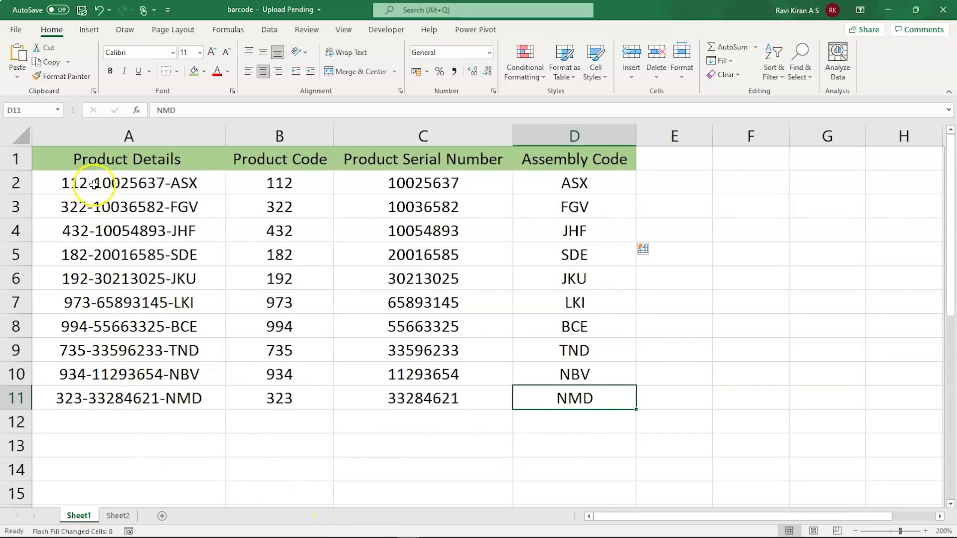
- On Sheet2, correct the second example in B3 to 7767
left_click(119, 517)
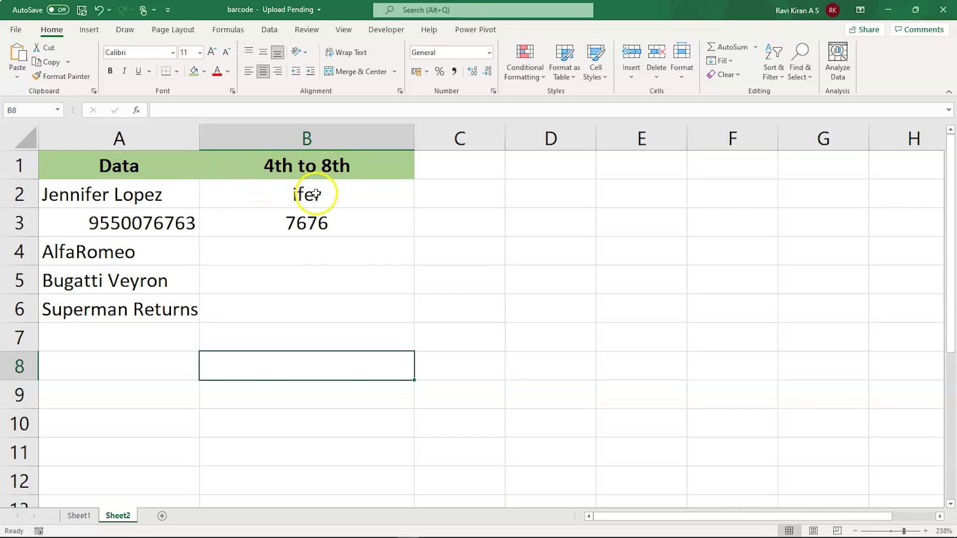
left_click(335, 195)
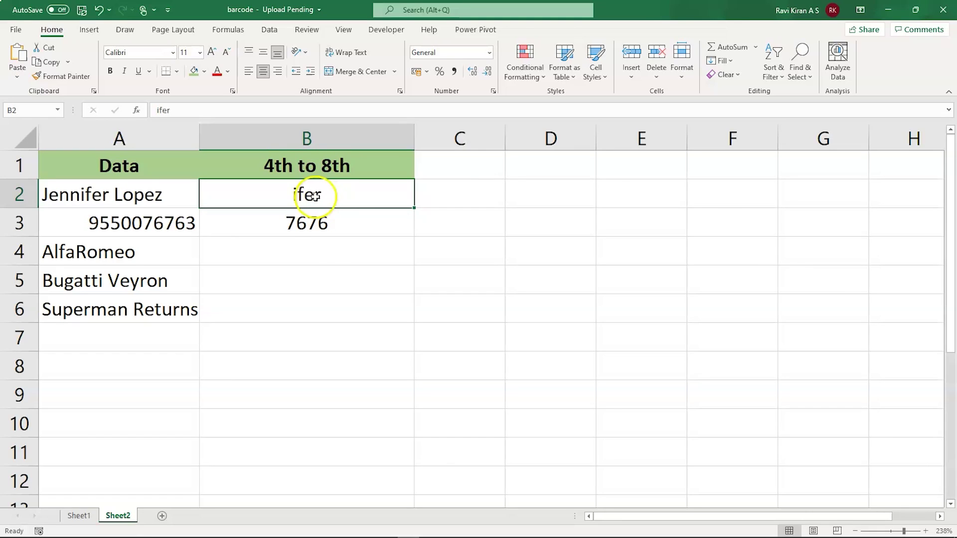
key("Down")
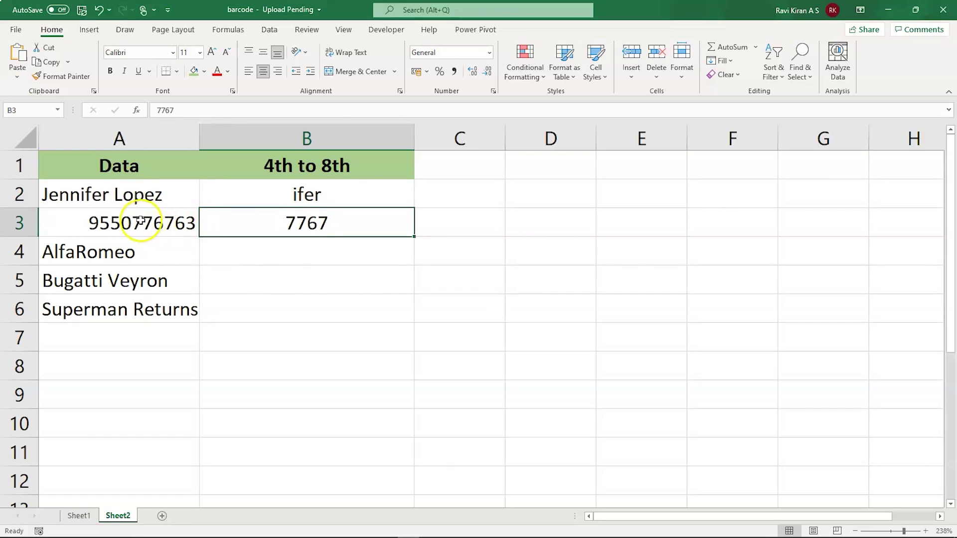
- Flash Fill characters 4 to 8 for the remaining Sheet2 rows, then return to Sheet1
left_click(242, 253)
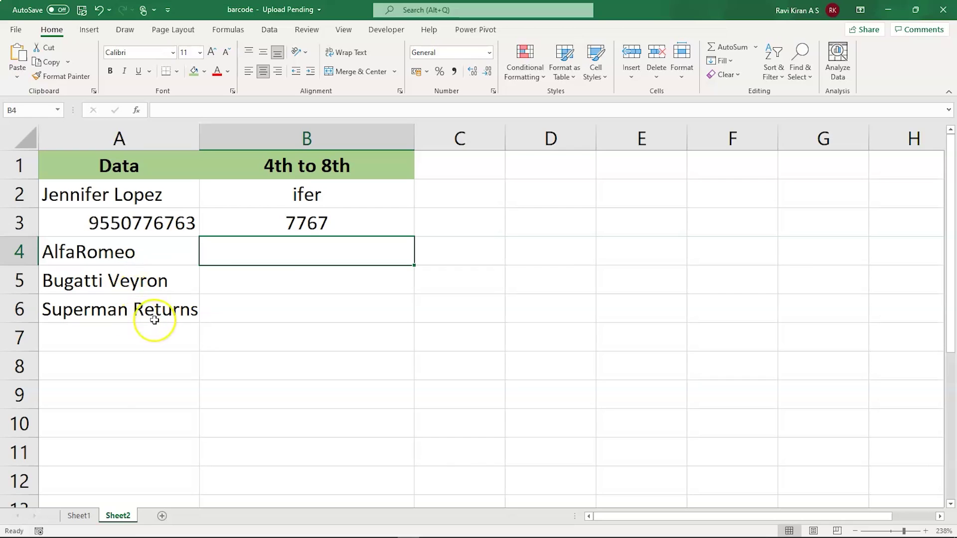
left_click(301, 249)
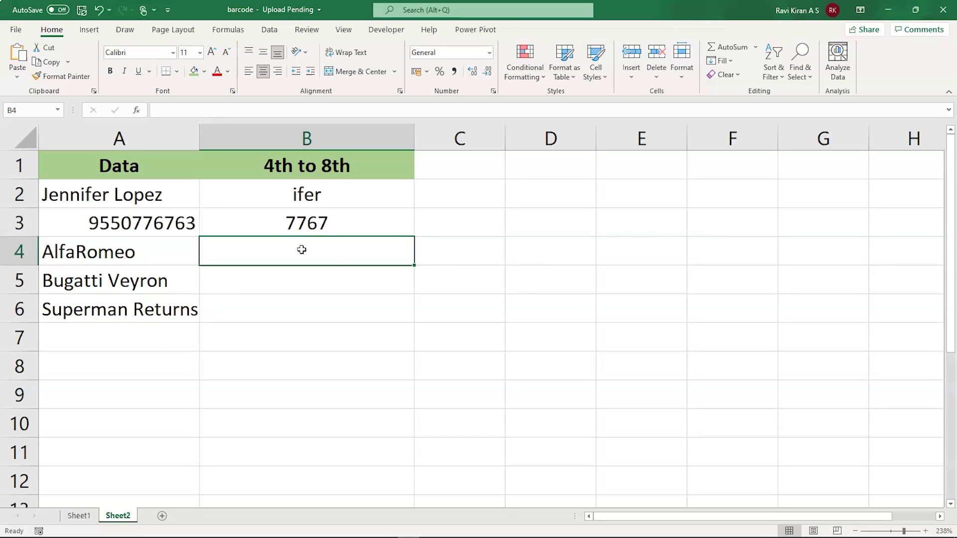
key("ctrl+e")
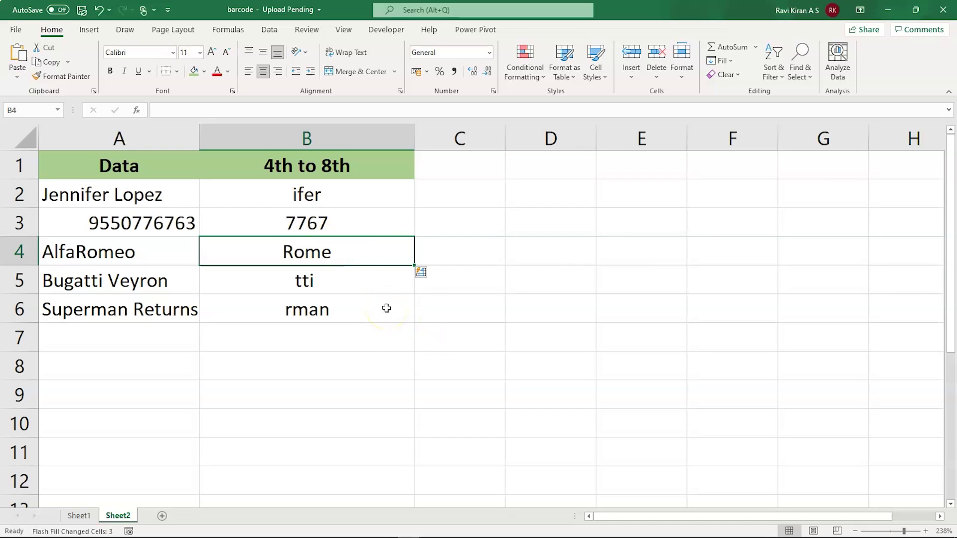
left_click(78, 515)
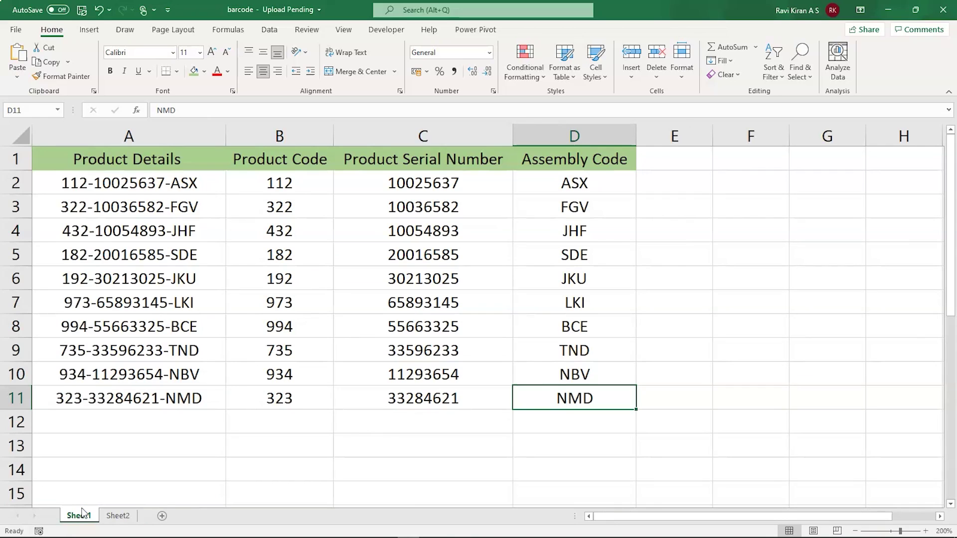
left_click(91, 140)
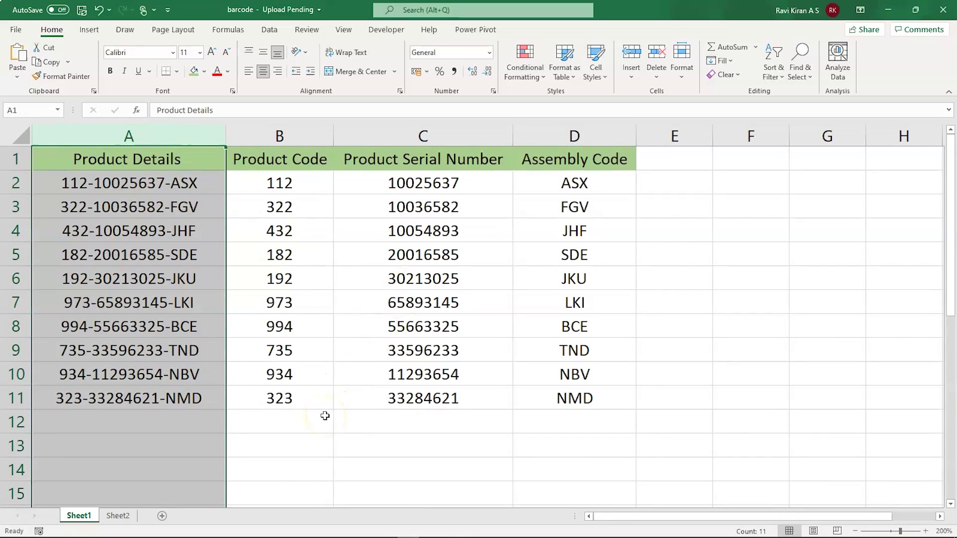
left_click(314, 437)
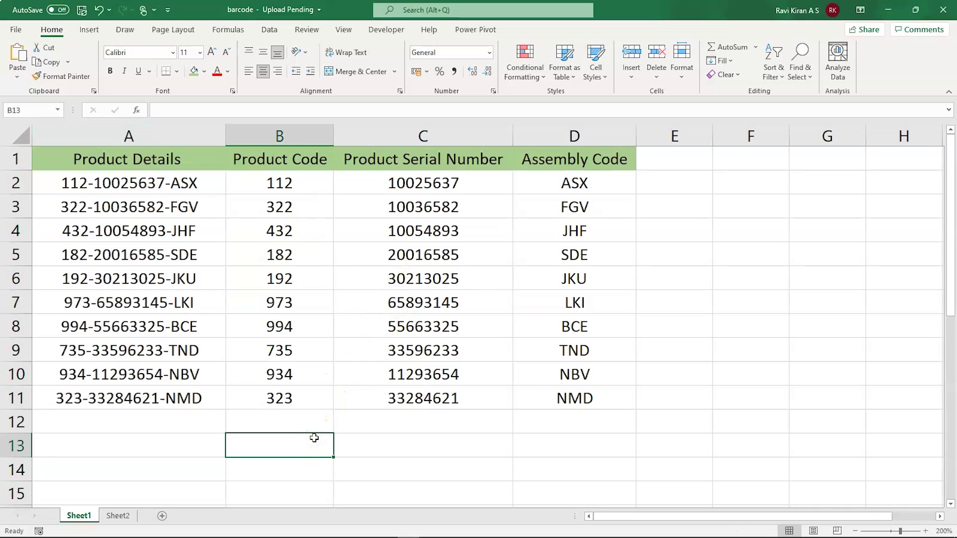